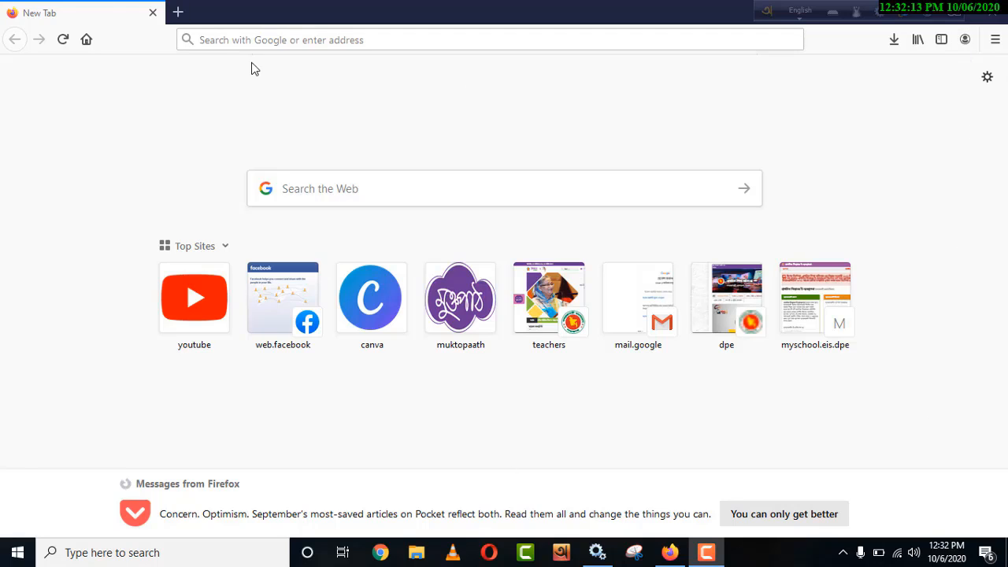
left_click(232, 38)
right_click(233, 40)
left_click(277, 118)
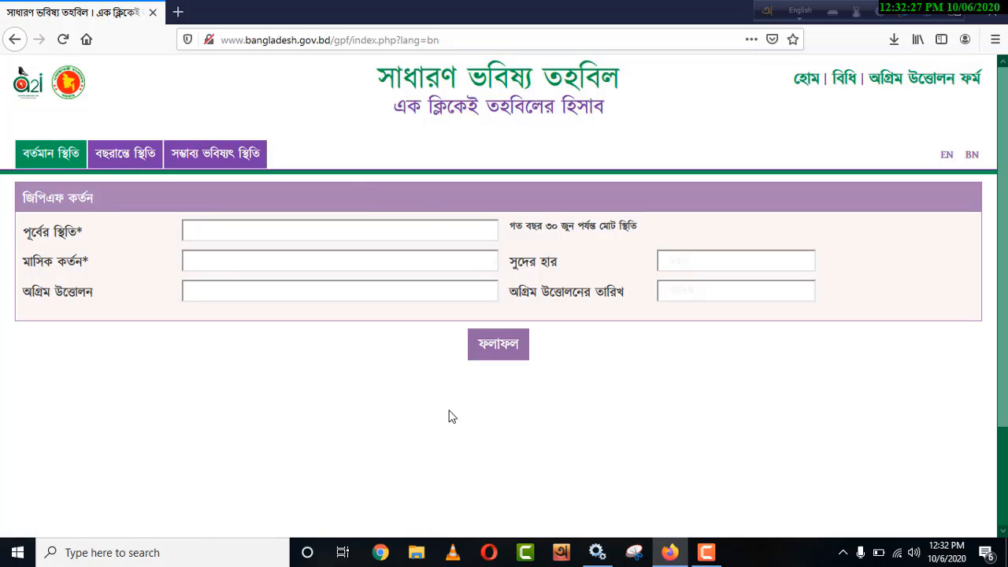
Calculate the current GPF balance from a previous balance of 50000 and a monthly deduction of 2000, and review the result table
left_click(220, 230)
type("50000")
left_click(211, 268)
left_click(212, 268)
type("20")
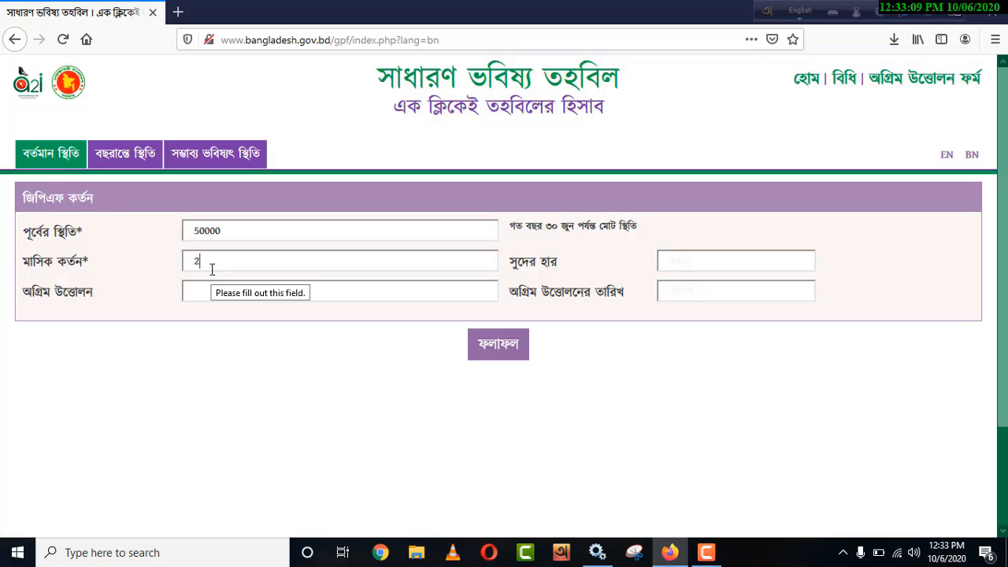
type("00")
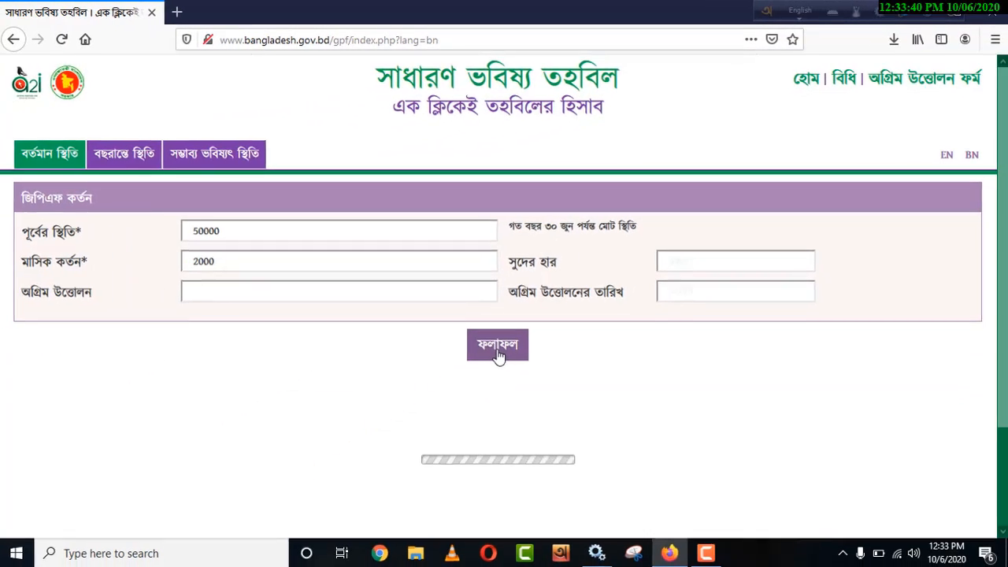
left_click(211, 544)
scroll(499, 357, "down", 3)
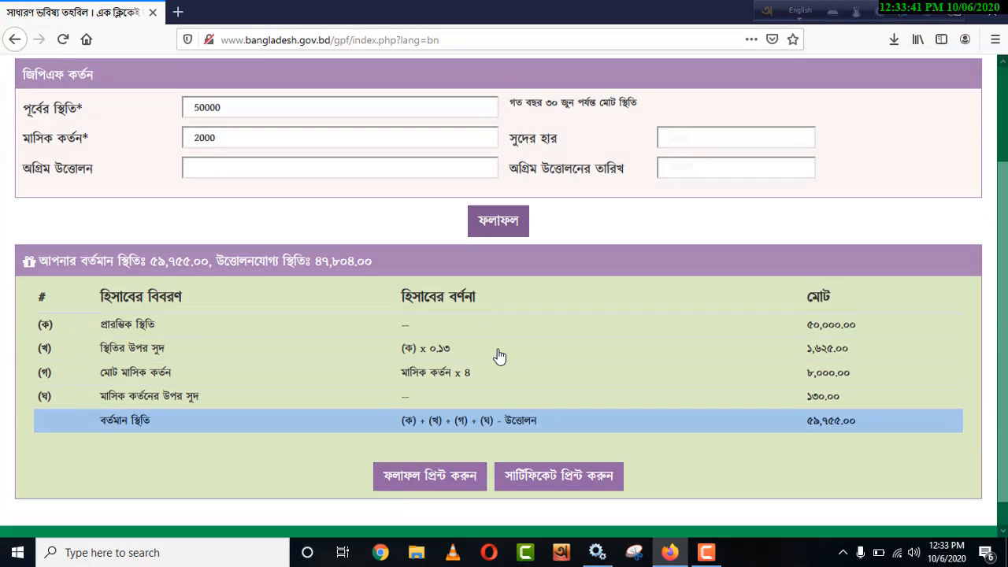
scroll(496, 358, "down", 1)
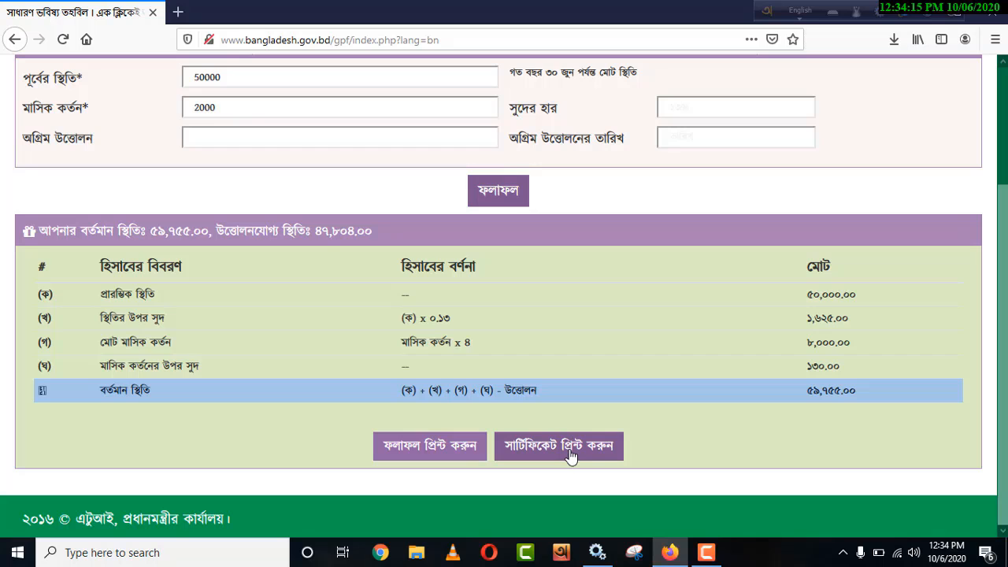
scroll(574, 454, "up", 3)
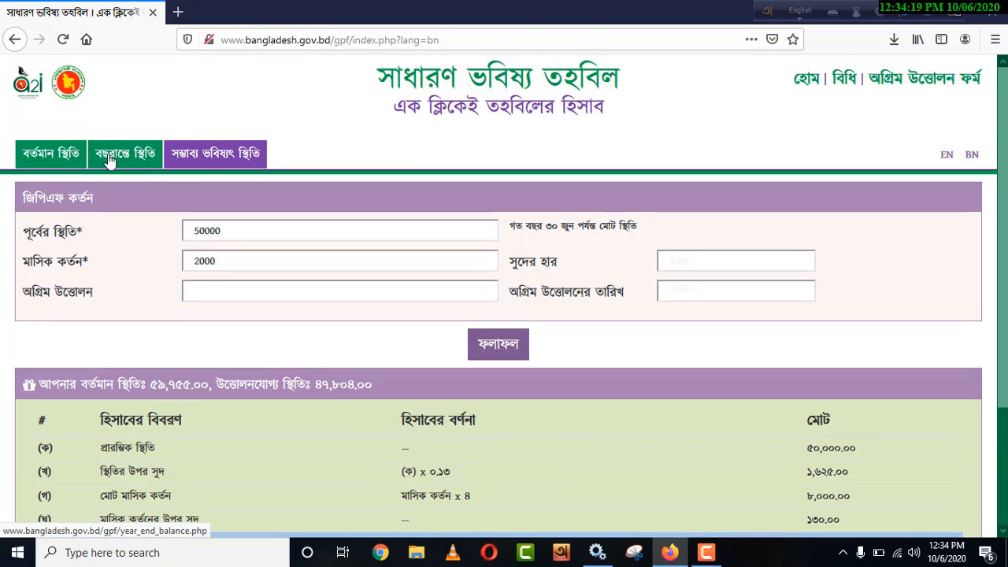
Open the year-end balance calculator and enter a previous balance of 50000 and a monthly deduction of 2000
left_click(109, 160)
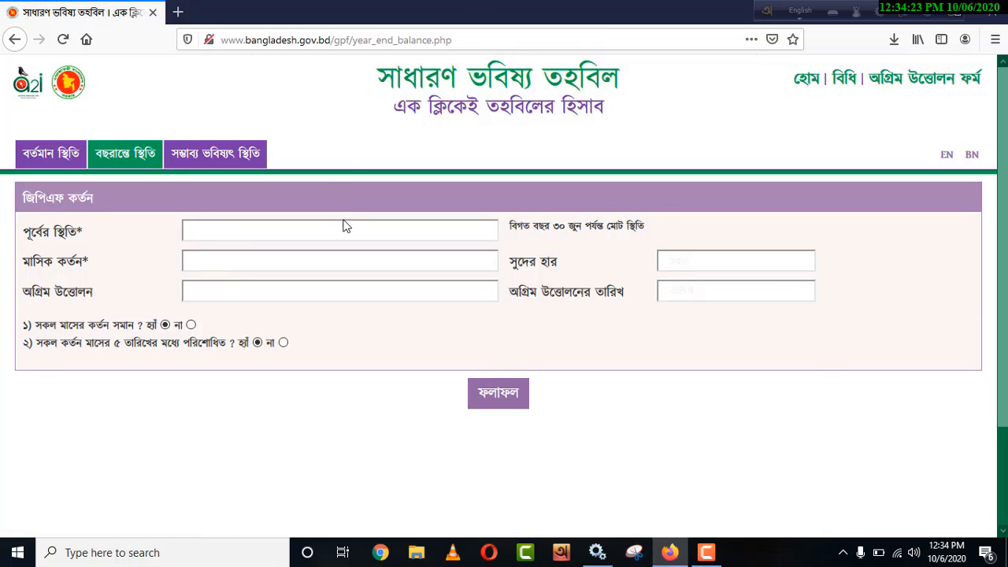
left_click(195, 232)
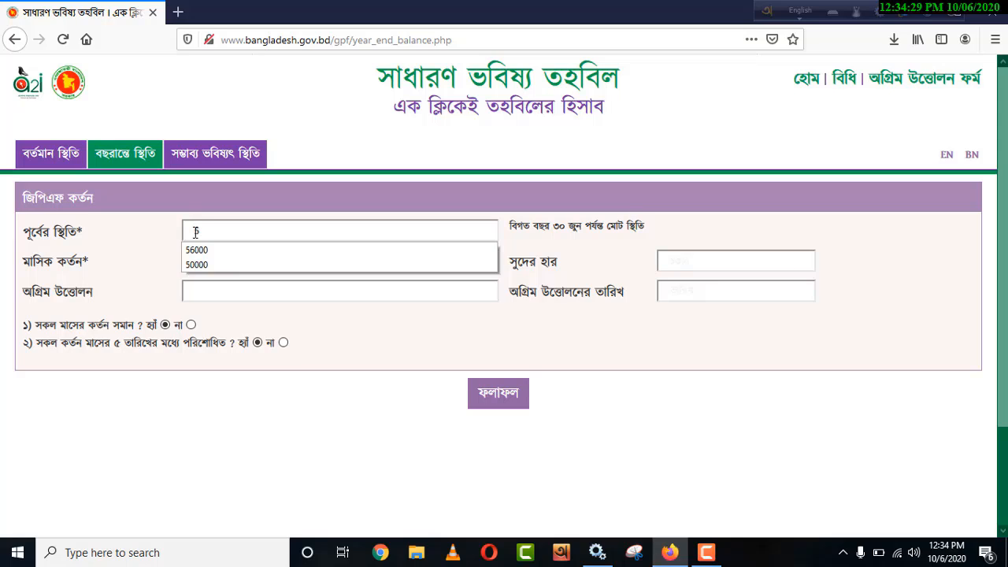
type("50000")
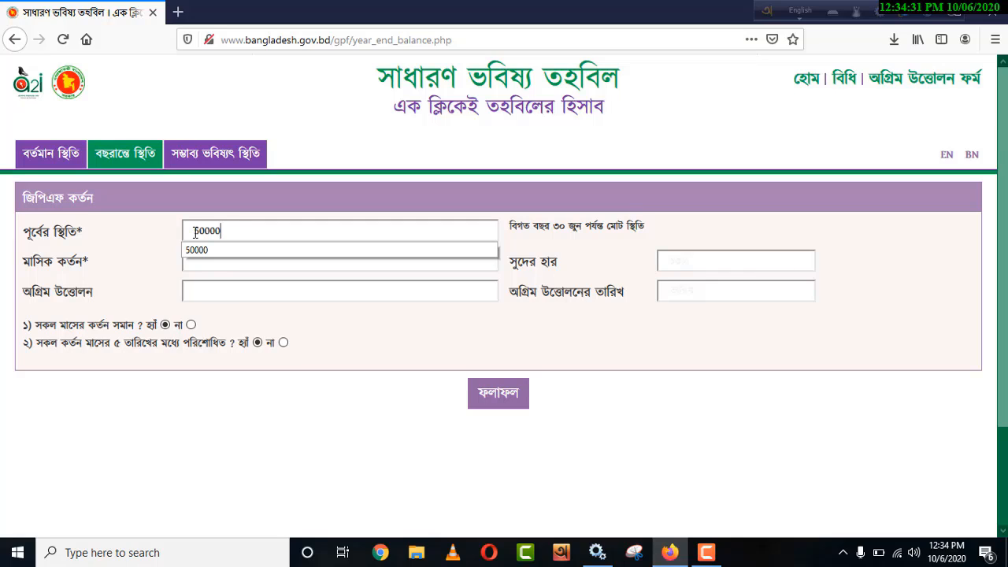
left_click(158, 249)
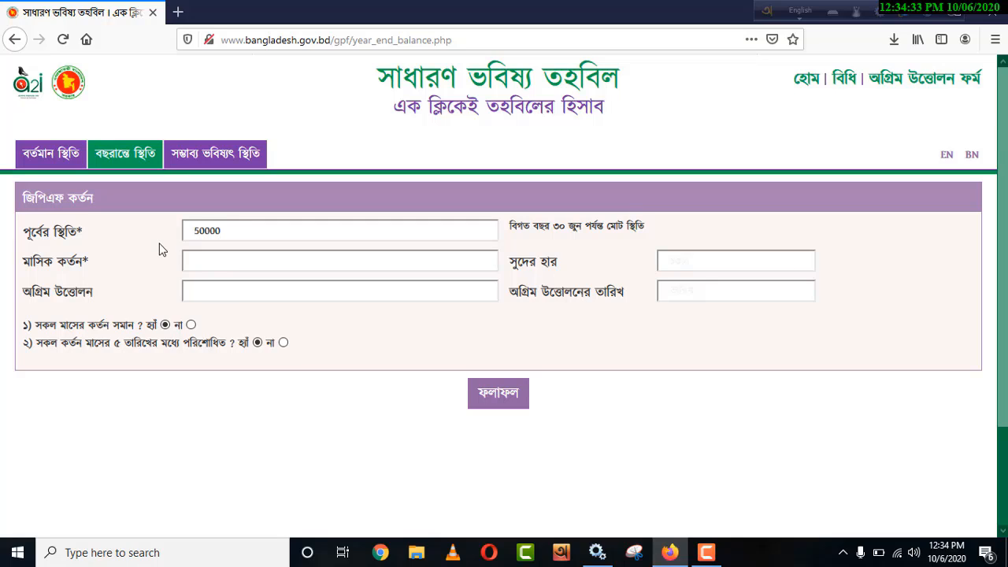
left_click(251, 265)
type("2000")
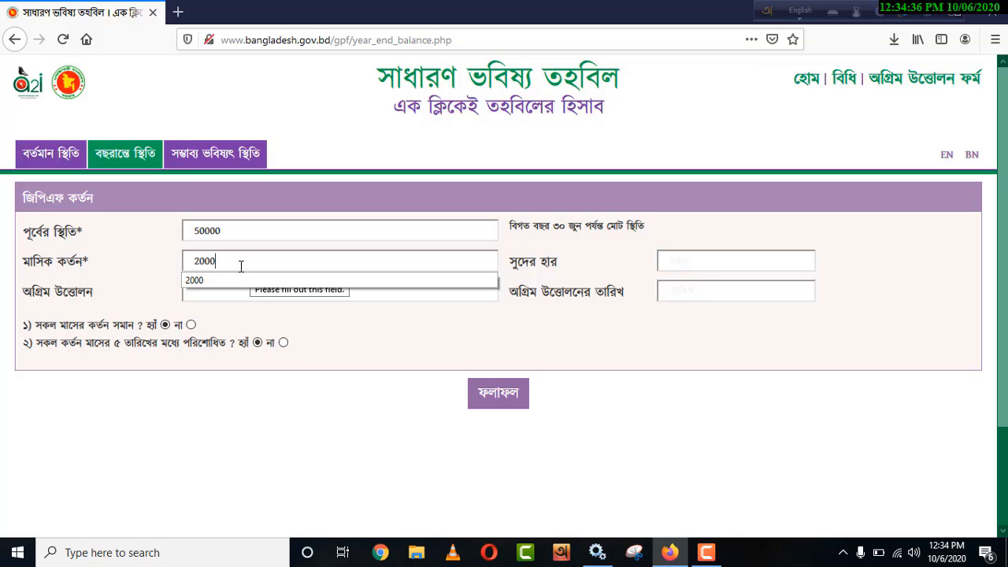
left_click(135, 301)
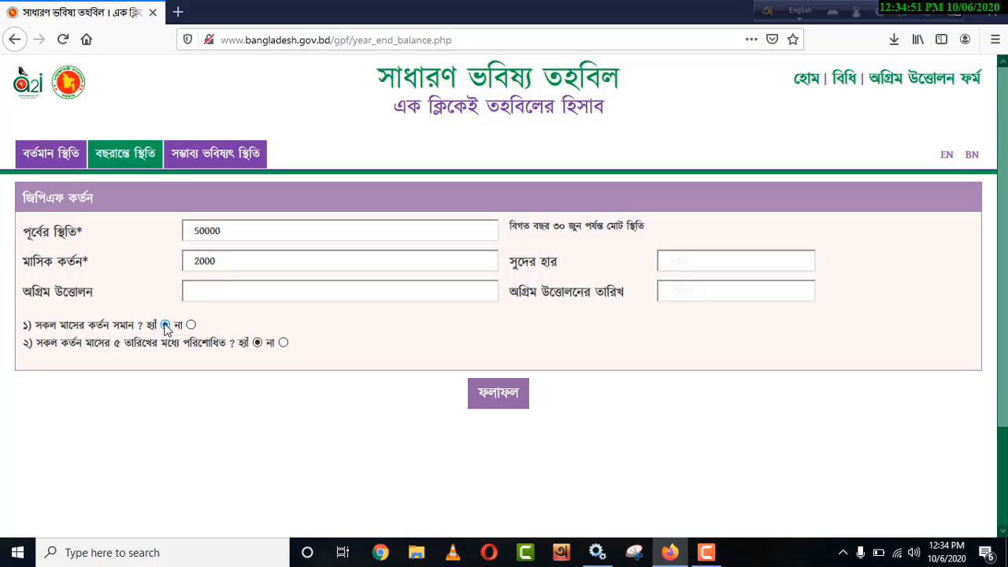
Try answering No to the equal-deduction and paid-by-the-5th questions, inspect the monthly amount and date fields, and return both answers to Yes
left_click(190, 325)
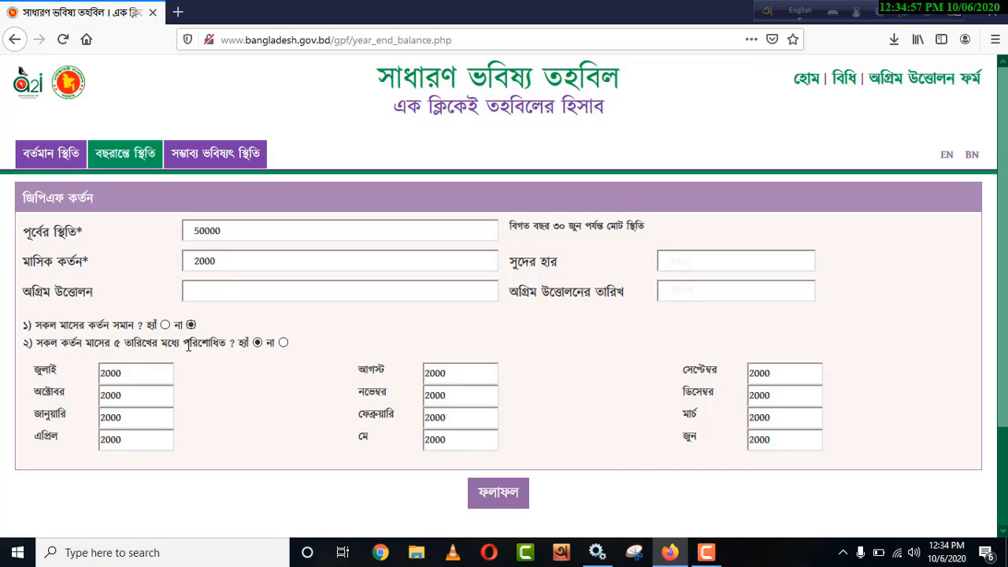
left_click(166, 326)
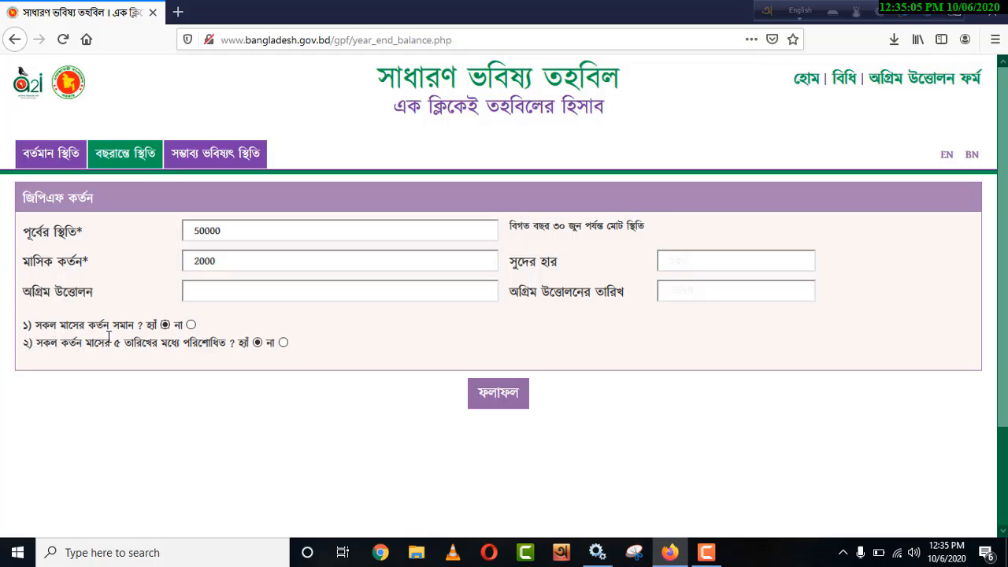
left_click(283, 343)
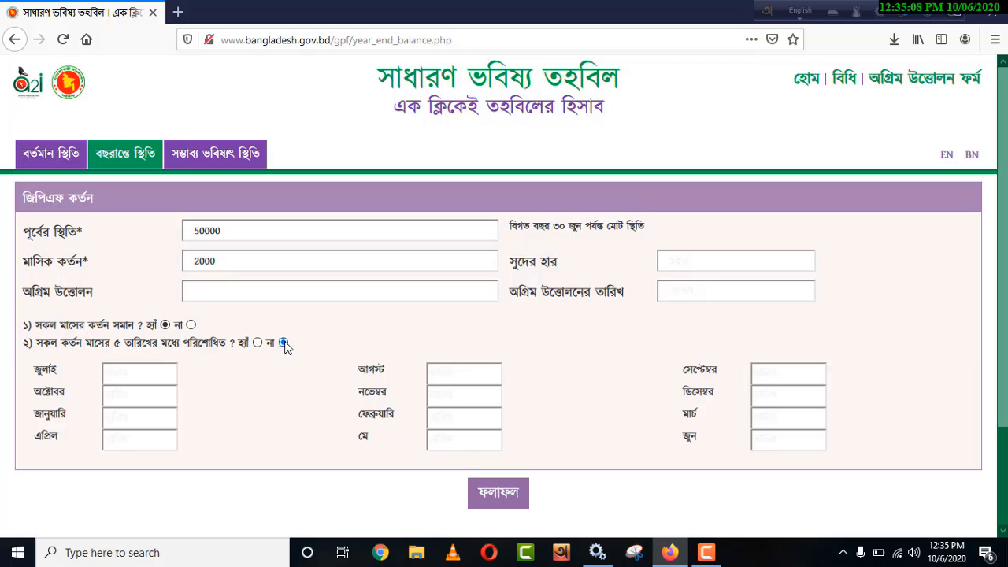
left_click(134, 371)
left_click(134, 400)
left_click(118, 417)
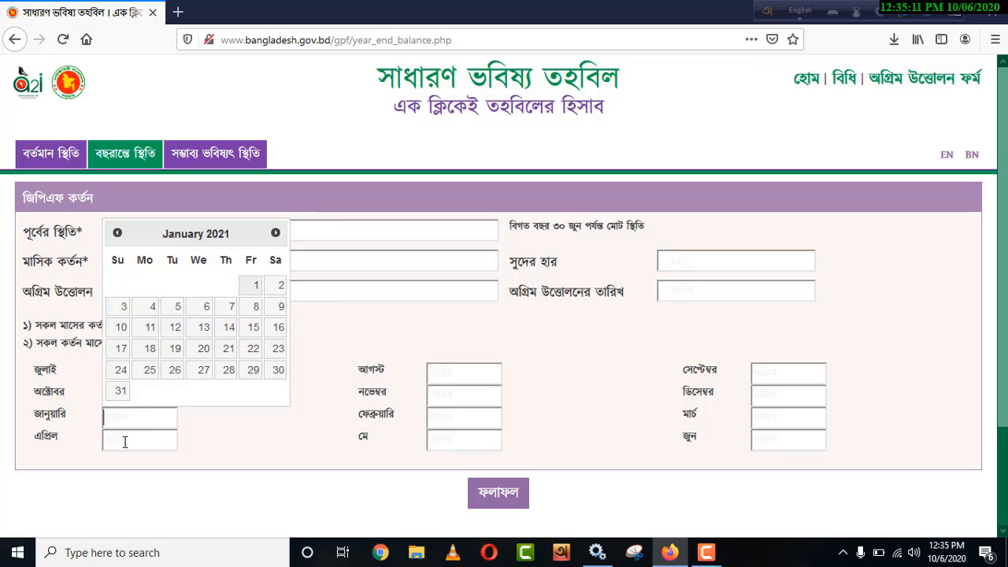
left_click(130, 441)
left_click(444, 439)
left_click(443, 414)
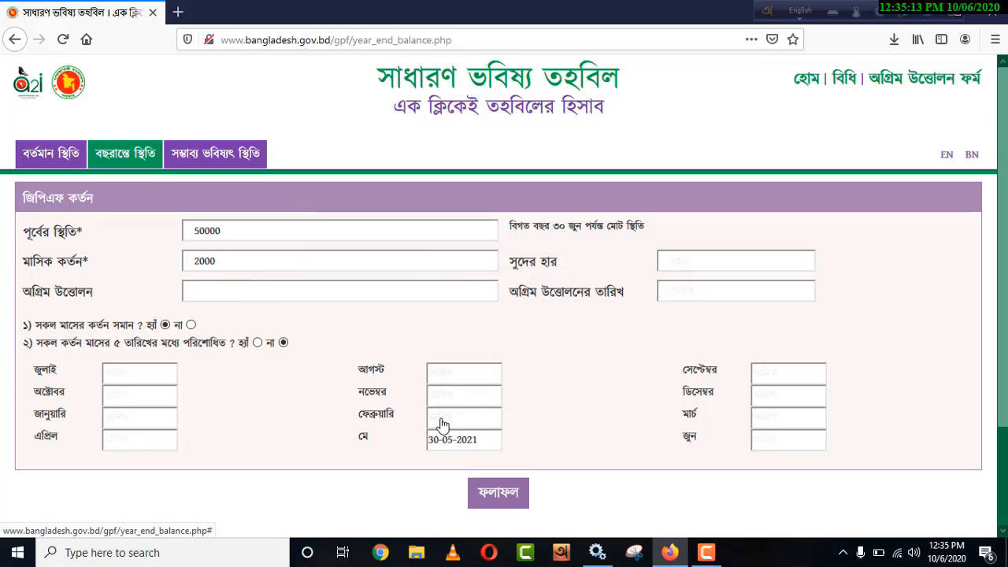
left_click_drag(478, 440, 381, 443)
key("BackSpace")
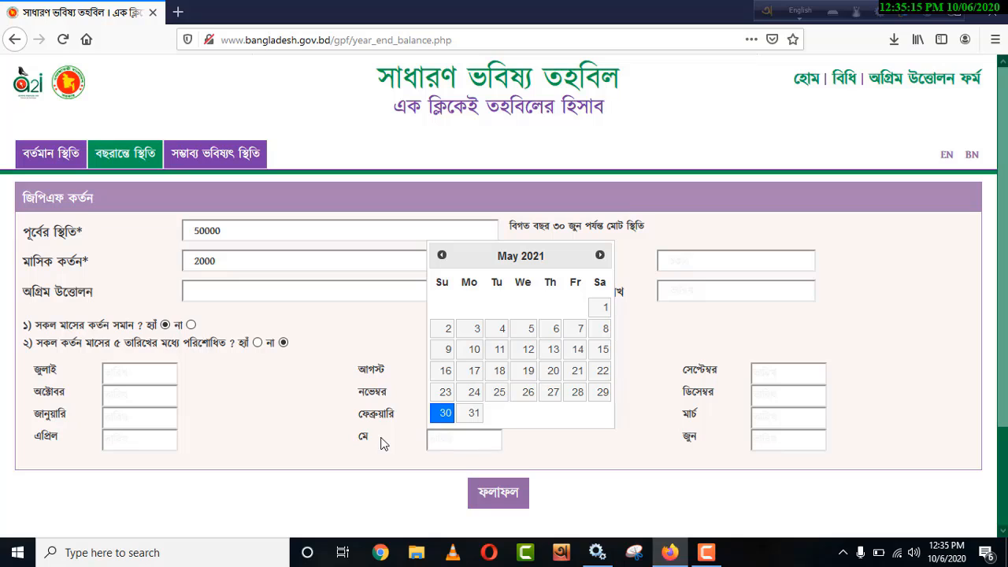
left_click(272, 407)
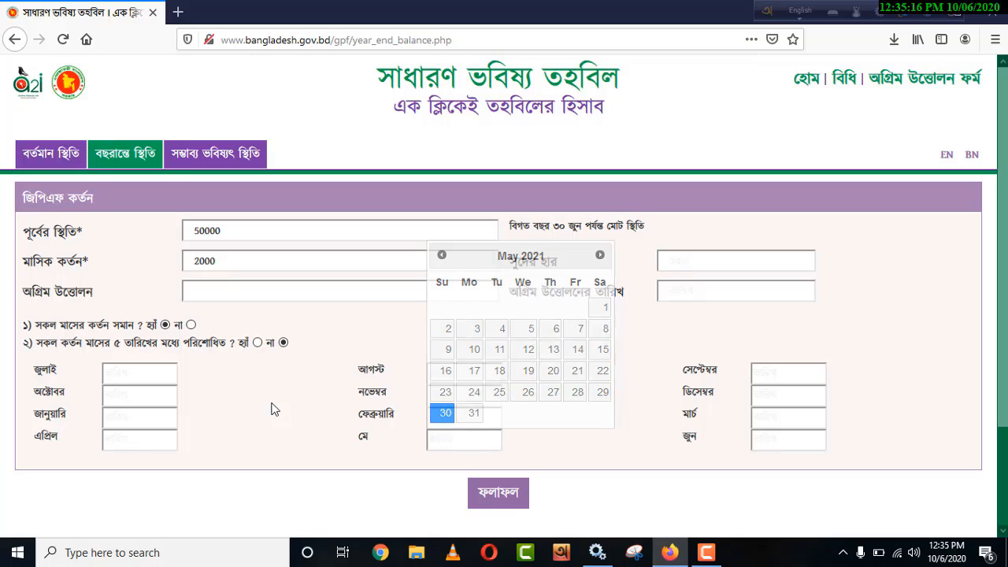
left_click(258, 343)
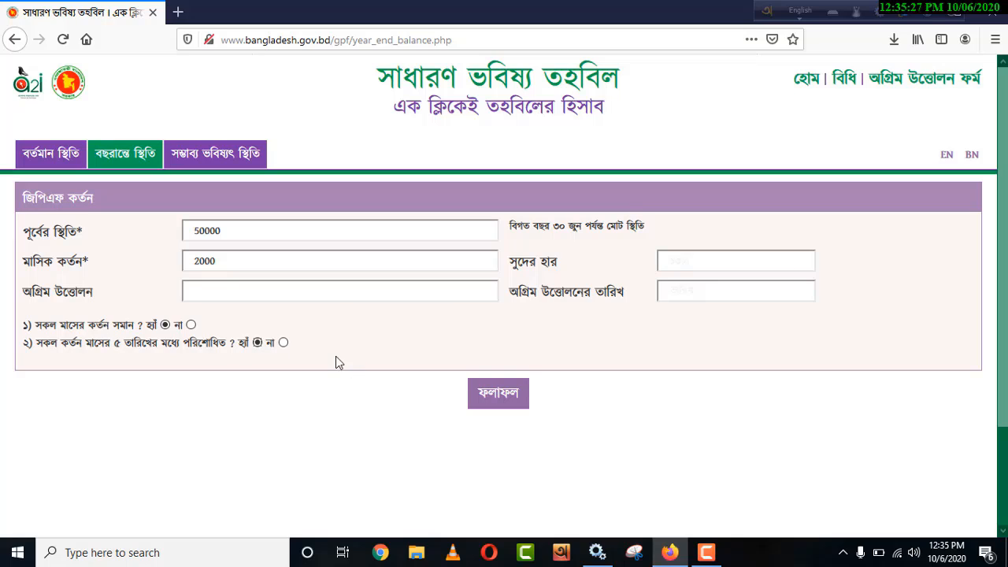
Calculate the year-end balance and review the resulting breakdown table
left_click(489, 397)
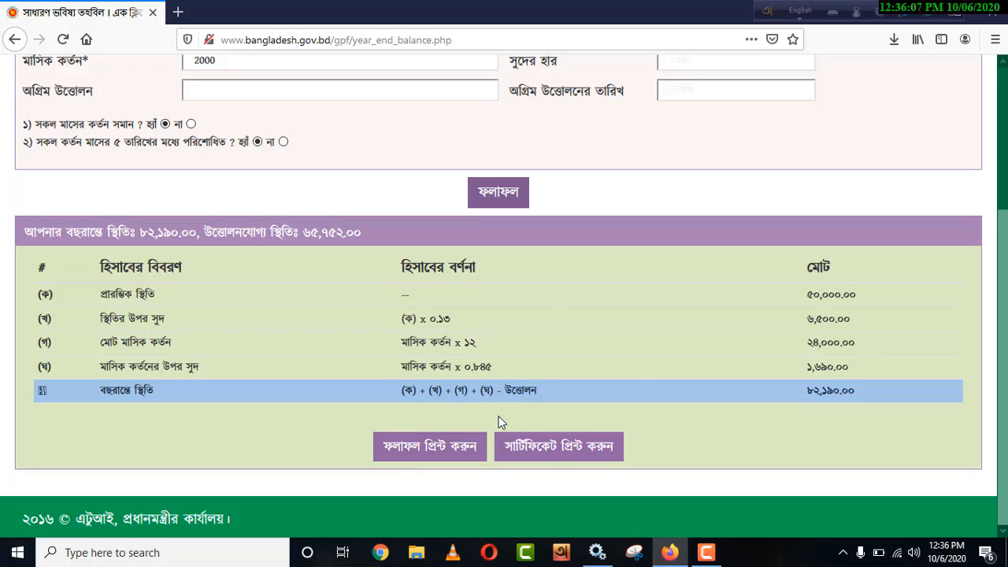
left_click(605, 453)
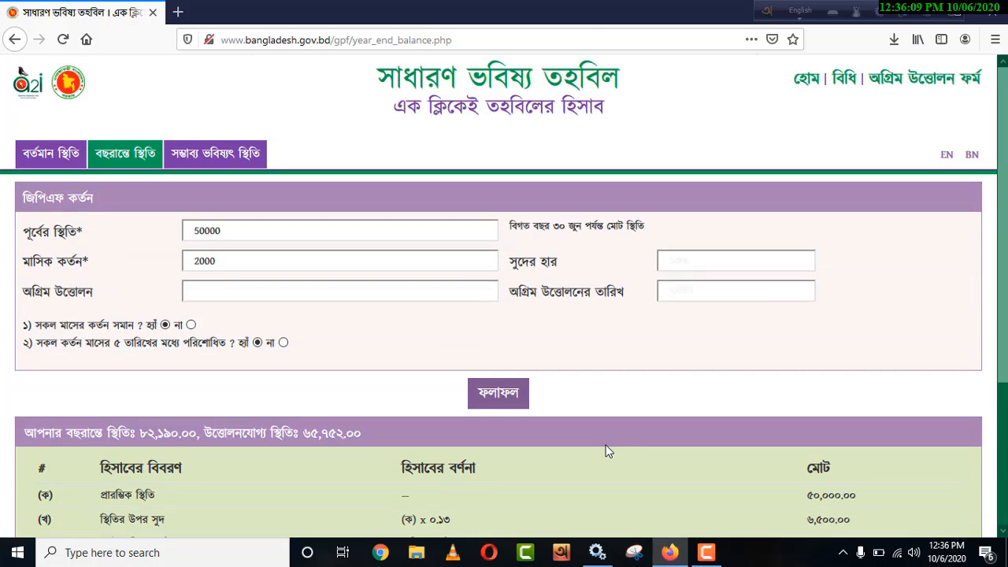
Project the possible future balance for 12 years with an opening balance of 50000, and review the year-by-year balances
left_click(201, 161)
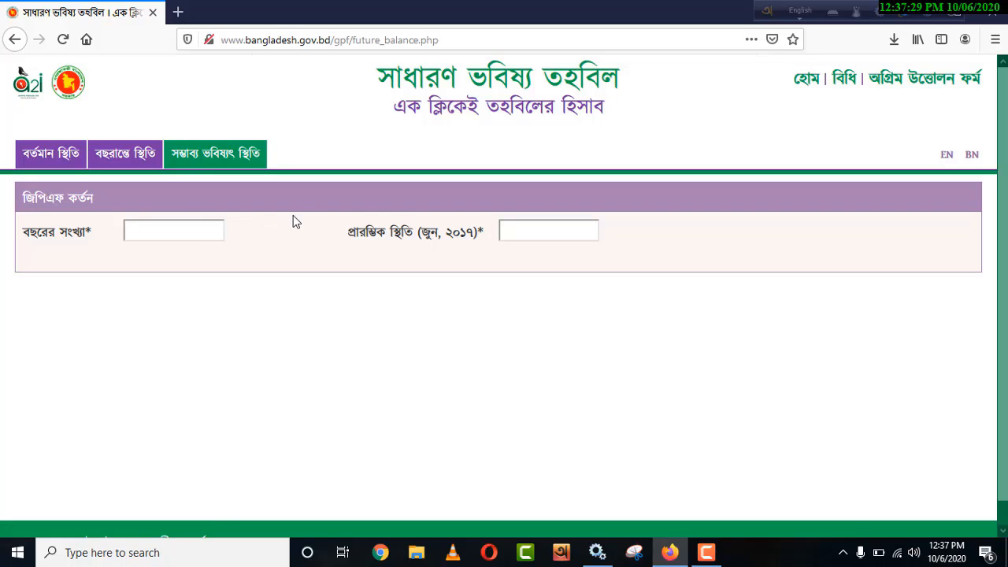
left_click(160, 227)
type("12")
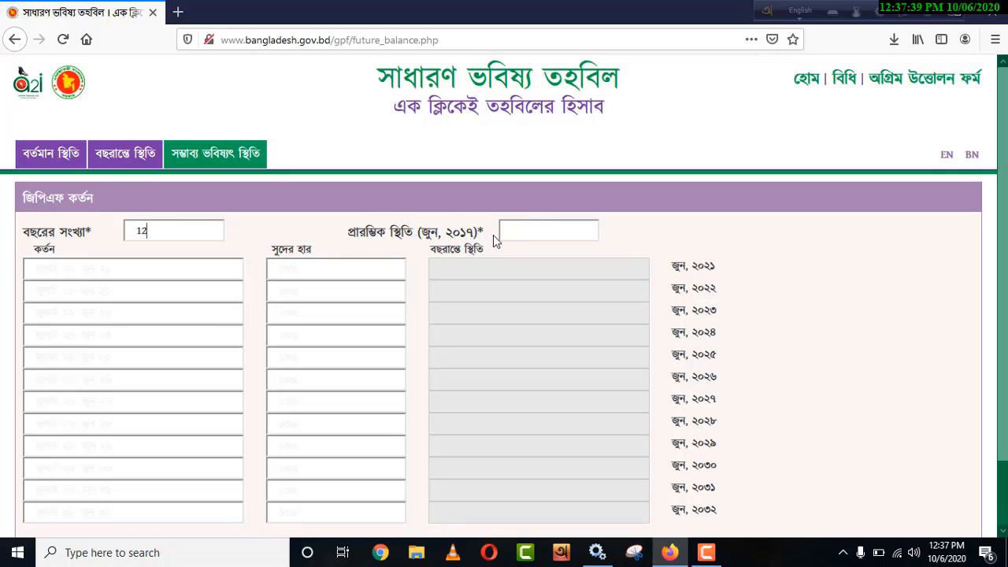
left_click(518, 232)
type("5000")
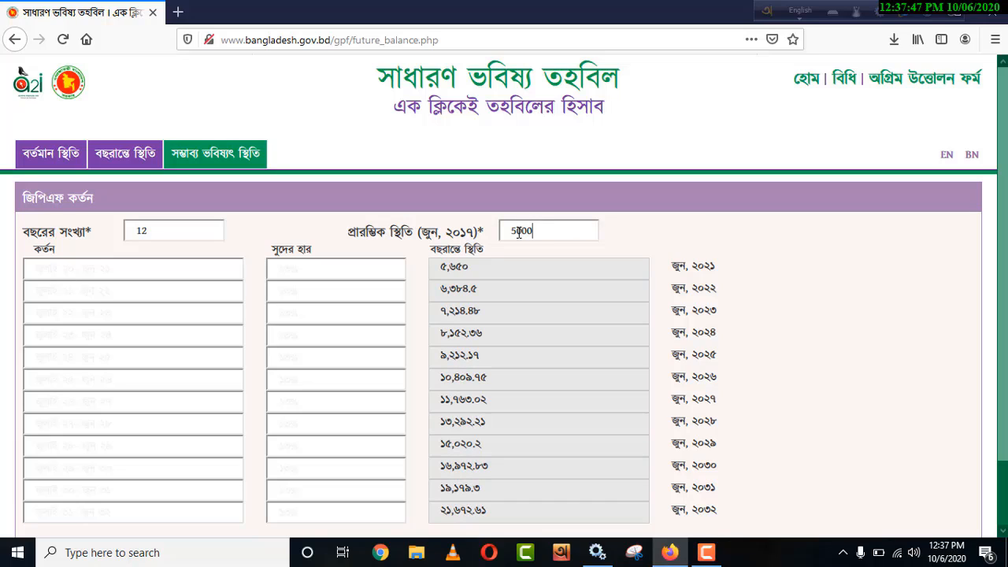
type("0")
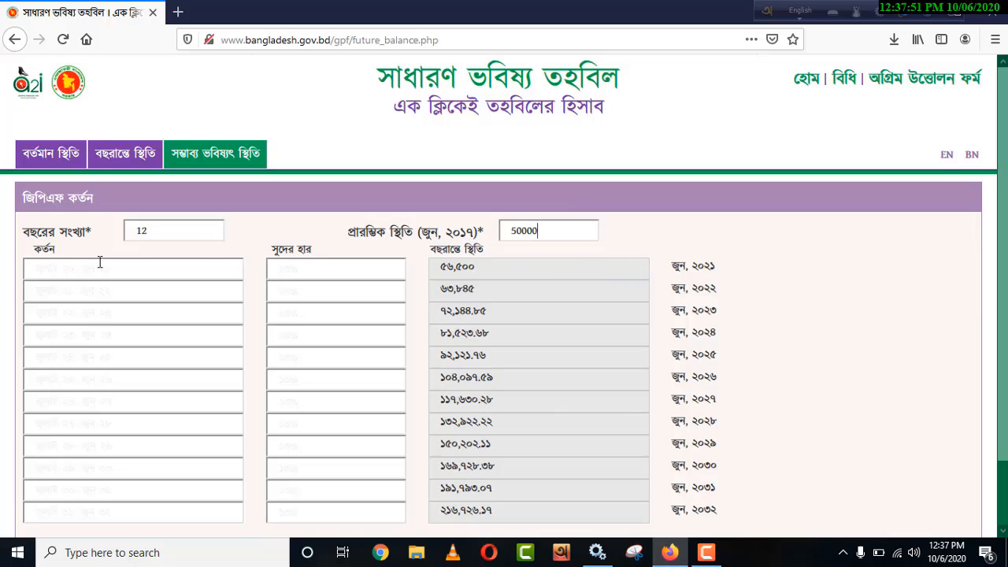
scroll(628, 321, "down", 2)
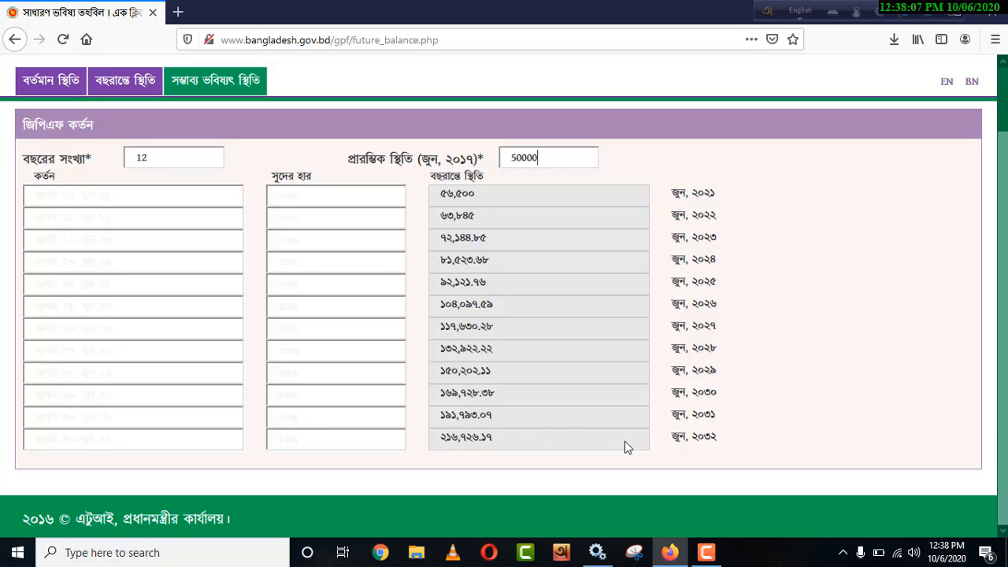
scroll(573, 434, "up", 2)
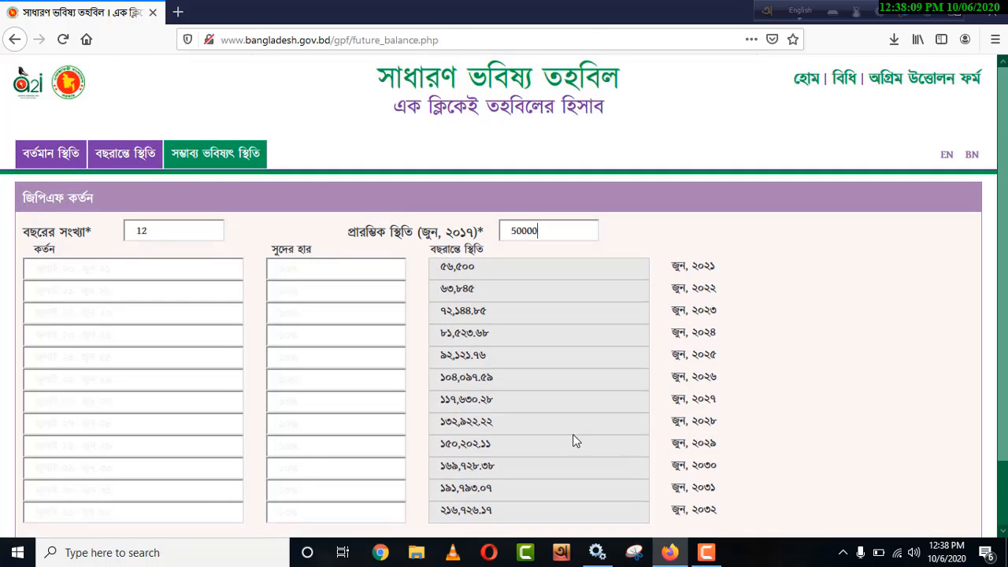